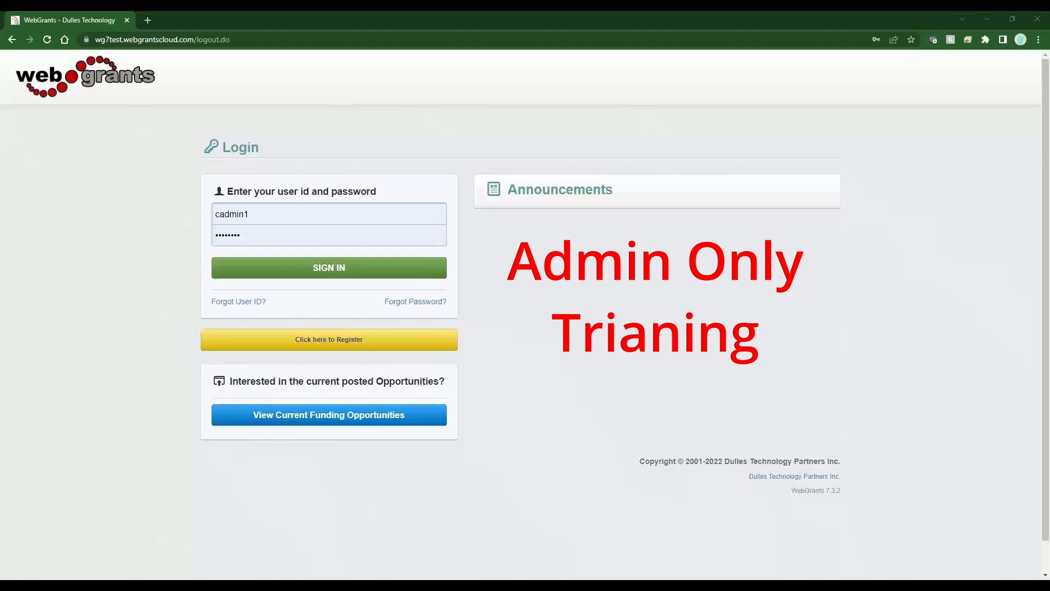
Sign in with the prefilled credentials and open the Agencies list in Utilities.
left_click(304, 268)
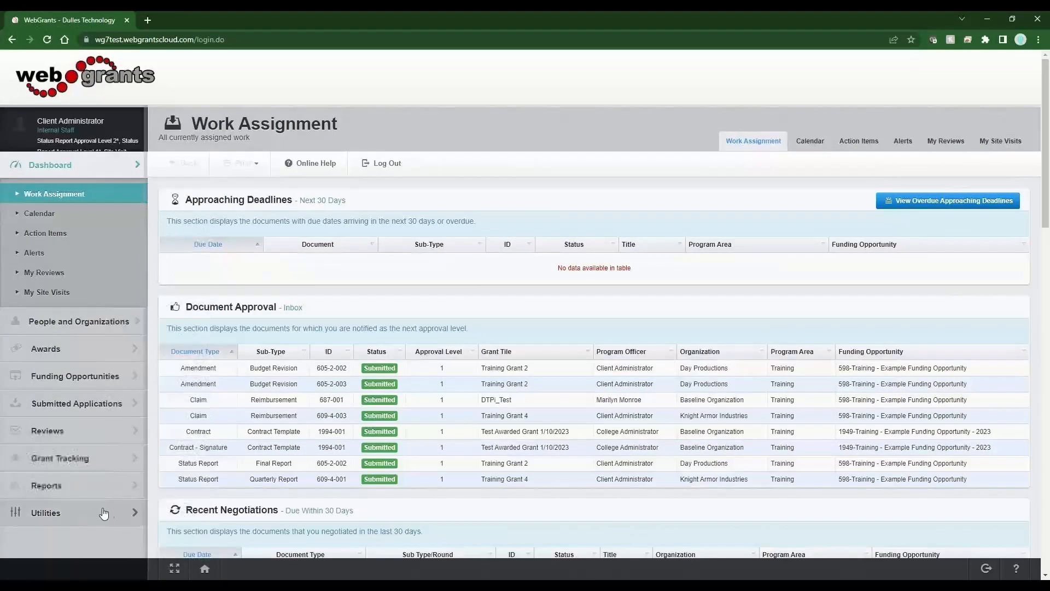
left_click(97, 512)
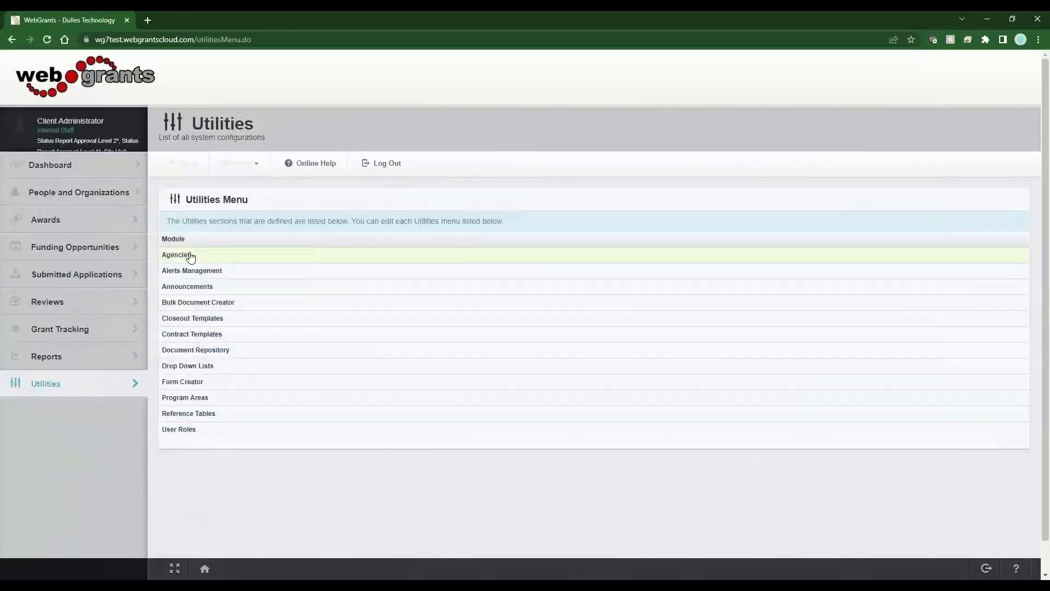
left_click(190, 256)
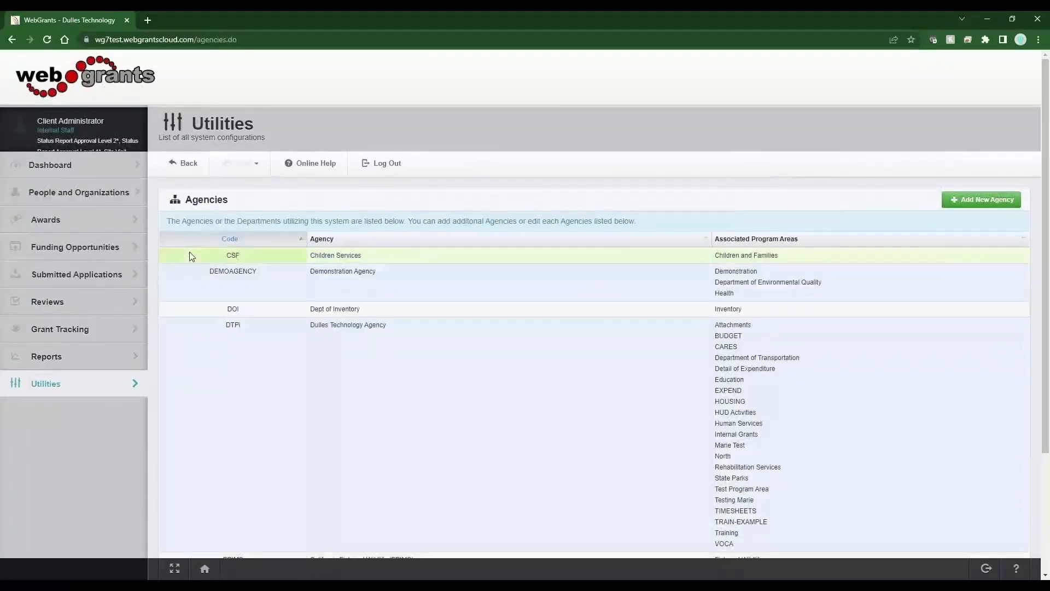
Open the Demonstration Agency record and review its Agency, Code and Business Unit fields.
left_click(238, 292)
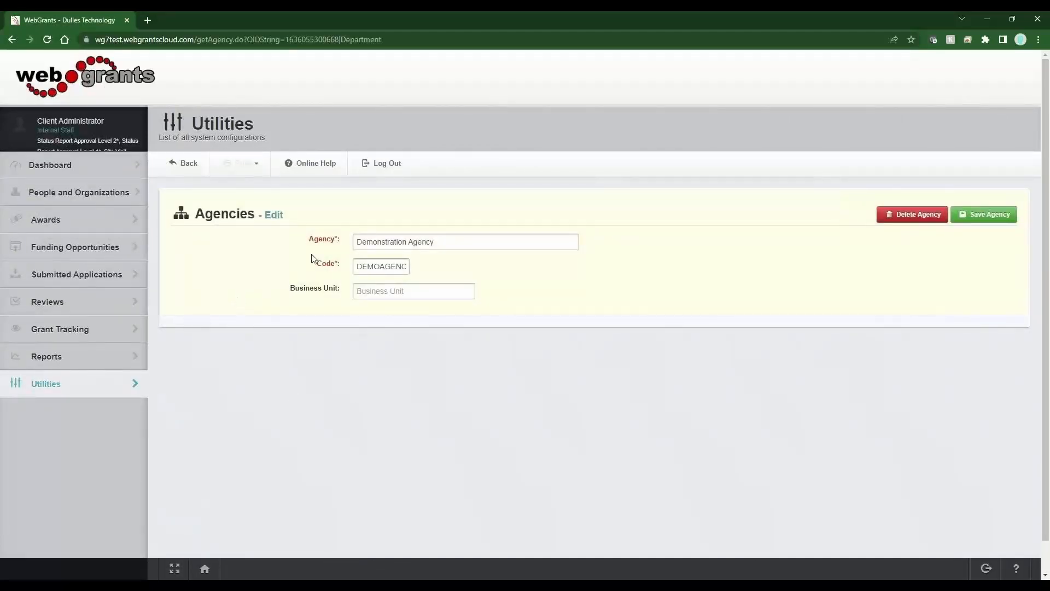
left_click(14, 39)
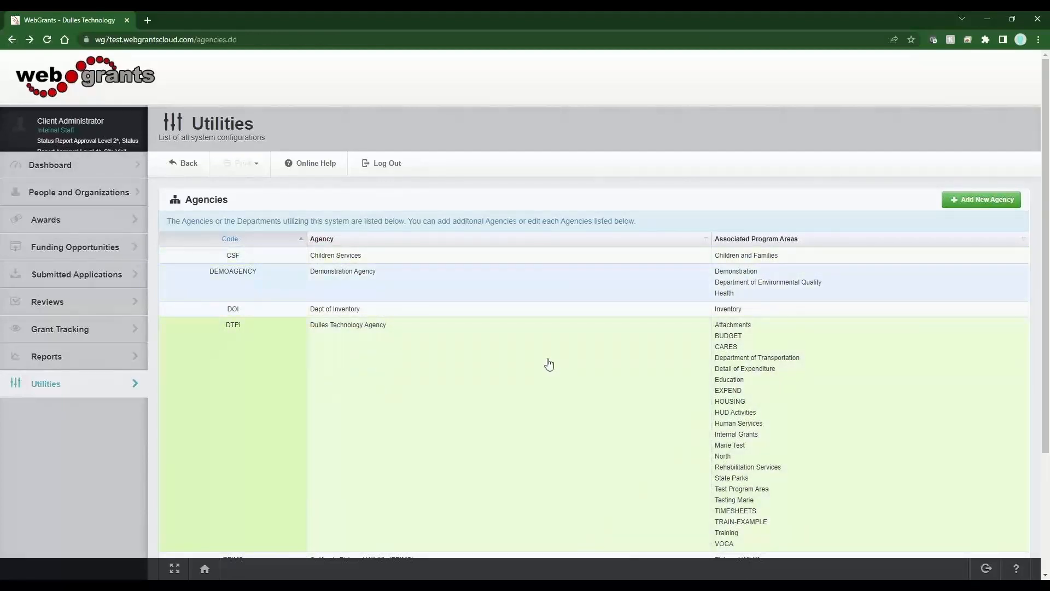
left_click(390, 280)
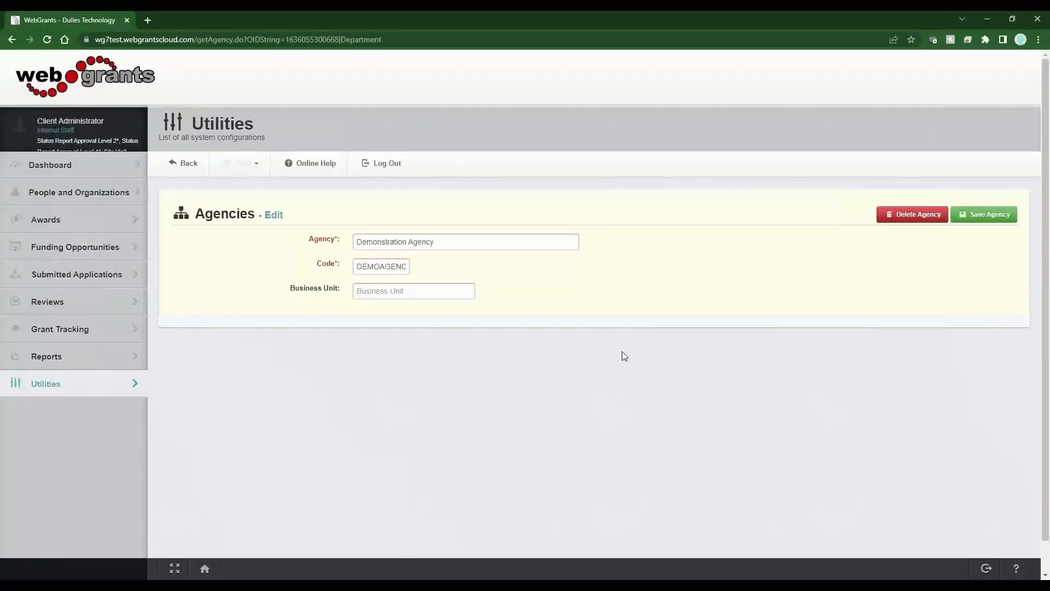
left_click_drag(309, 241, 336, 266)
left_click_drag(287, 294, 339, 296)
left_click(340, 296)
Open the Education program area from Utilities for editing and review its name, code, agency and system properties heading.
left_click(83, 382)
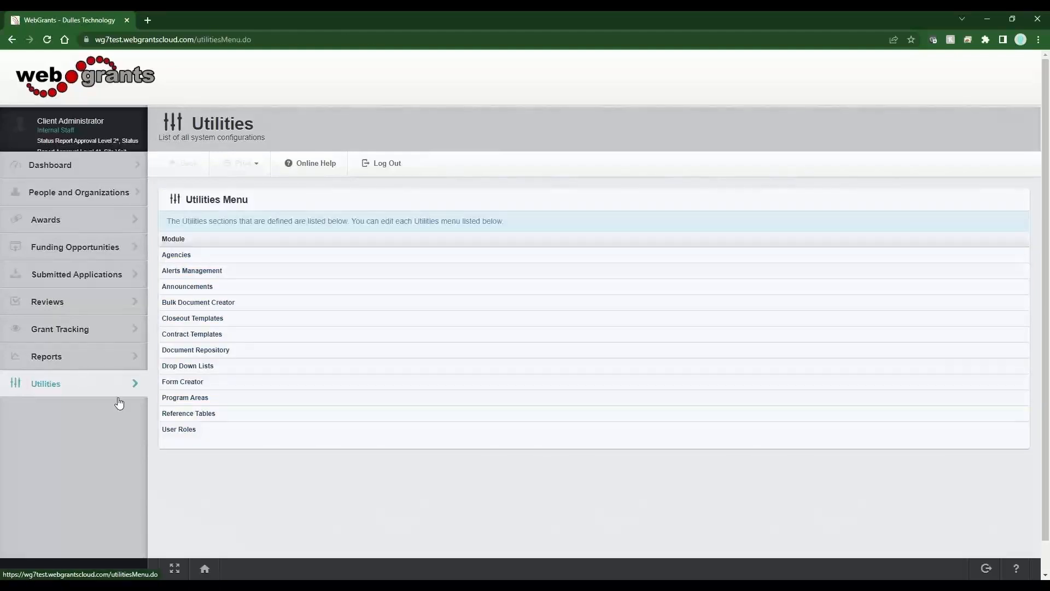
left_click(220, 399)
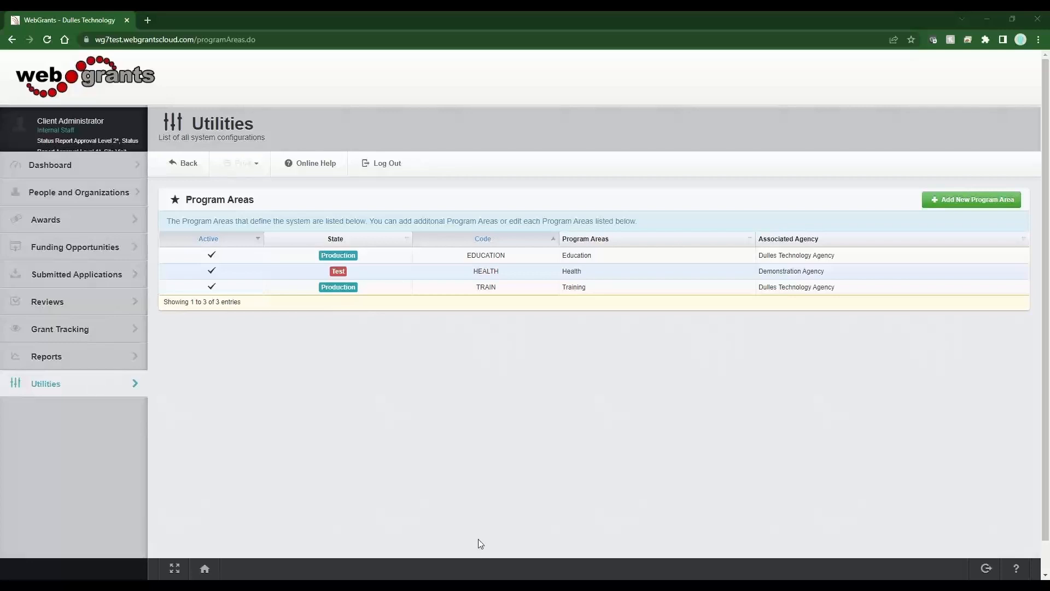
left_click(425, 257)
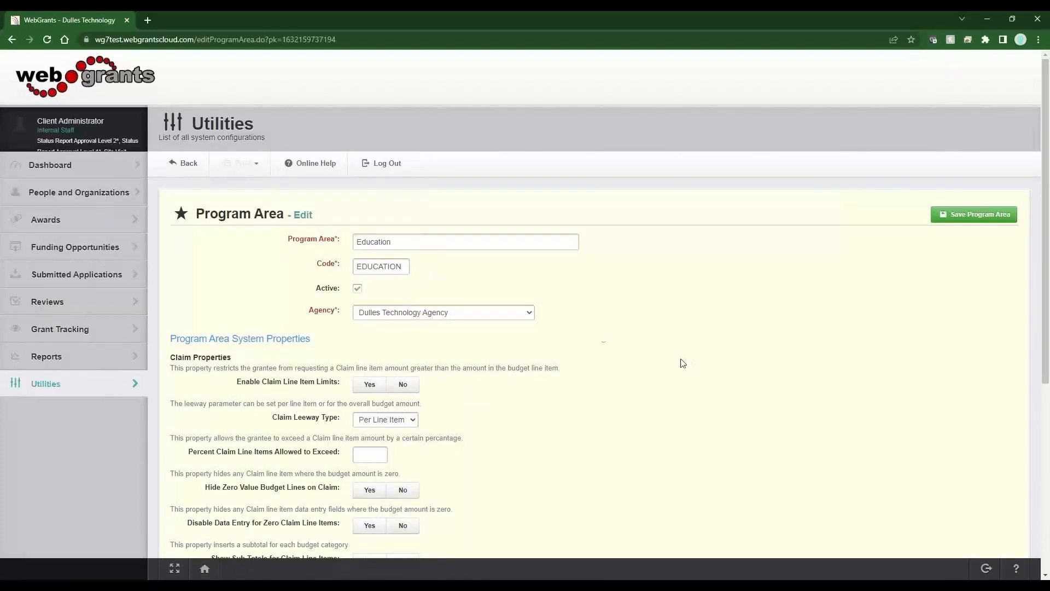
left_click_drag(337, 242, 287, 242)
left_click_drag(336, 270, 316, 266)
left_click_drag(339, 314, 311, 311)
left_click_drag(306, 341, 192, 340)
left_click(255, 352)
Enable claim line item limits for the Education program area and set the Claim Leeway Type to Total Budget.
scroll(267, 395, "down", 3)
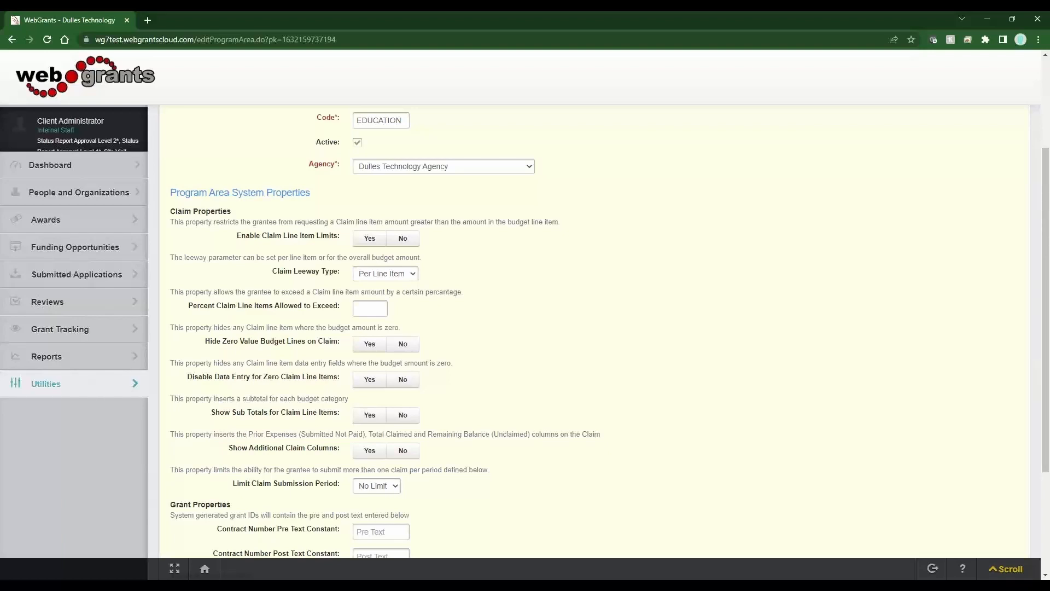
left_click(367, 241)
left_click(398, 281)
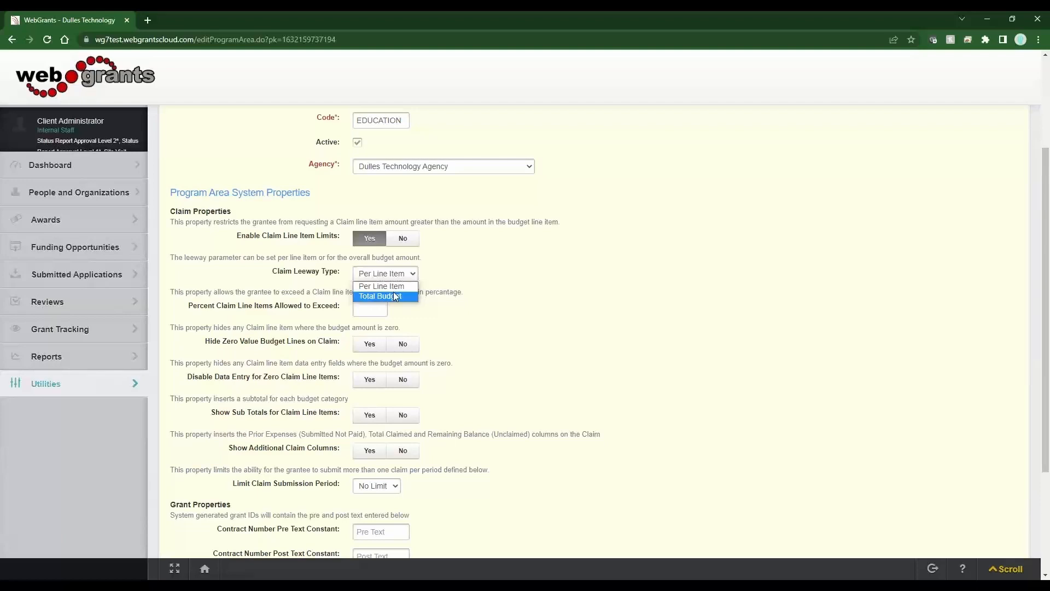
left_click(394, 296)
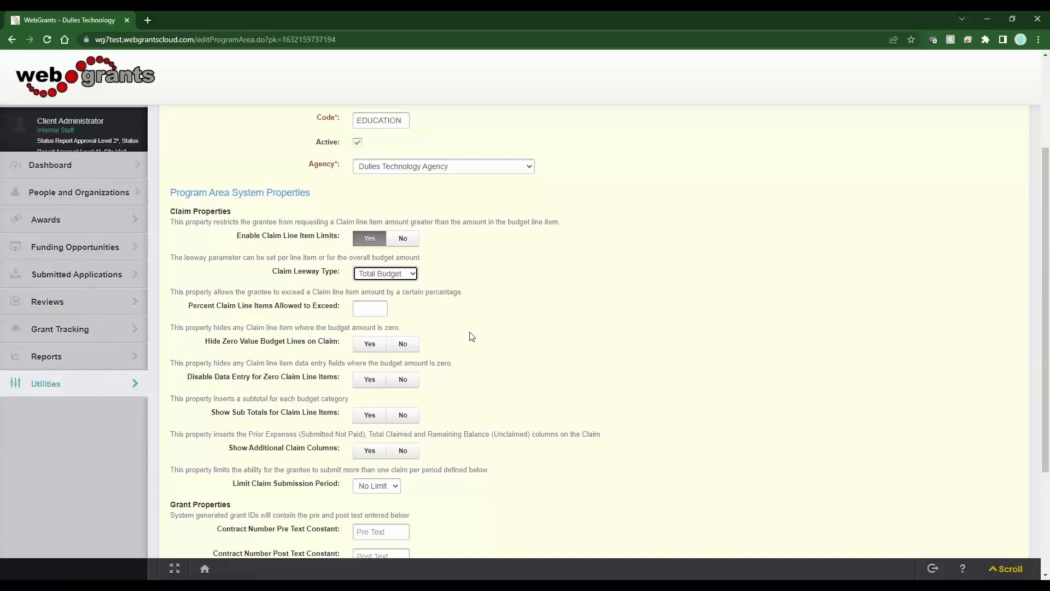
Switch the Claim Leeway Type between its two options and finish on Per Line Item.
left_click(414, 276)
left_click(405, 285)
left_click(403, 279)
left_click(398, 297)
left_click(377, 274)
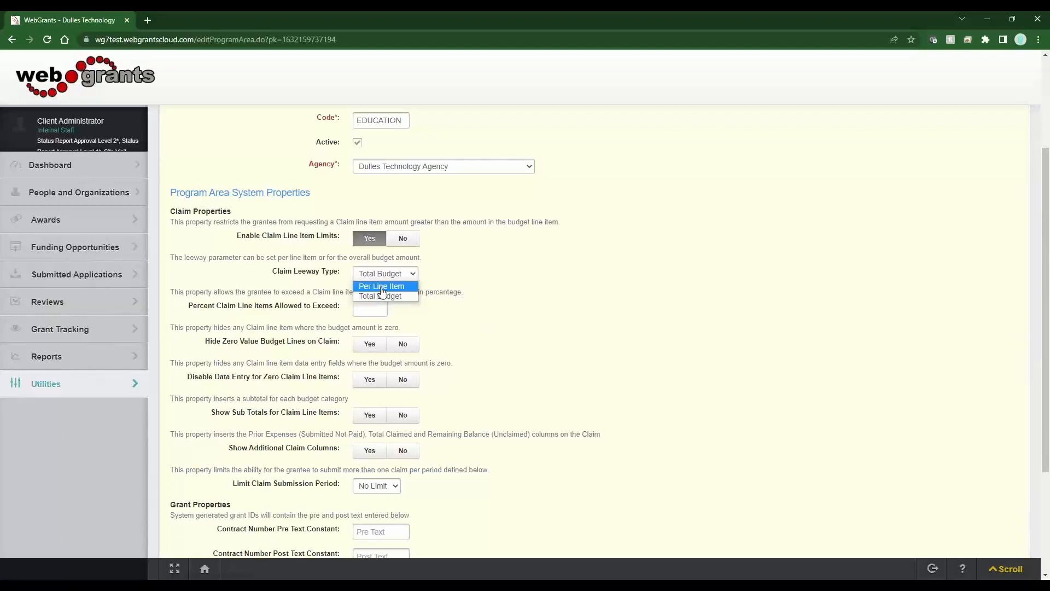
left_click(381, 286)
Set Percent Claim Line Items Allowed to Exceed to 10.
left_click_drag(338, 306, 184, 306)
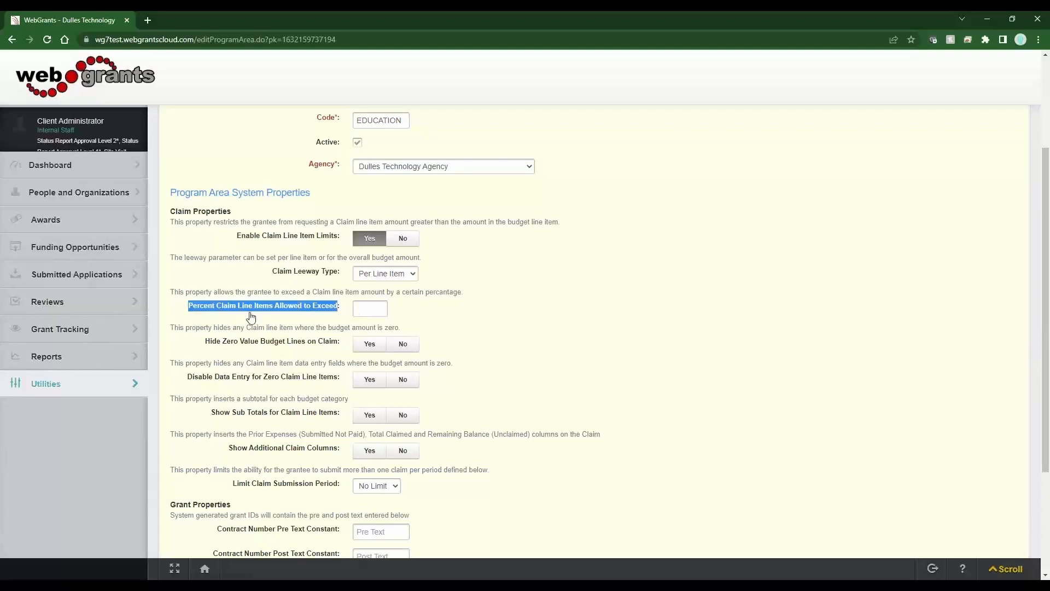
left_click(366, 309)
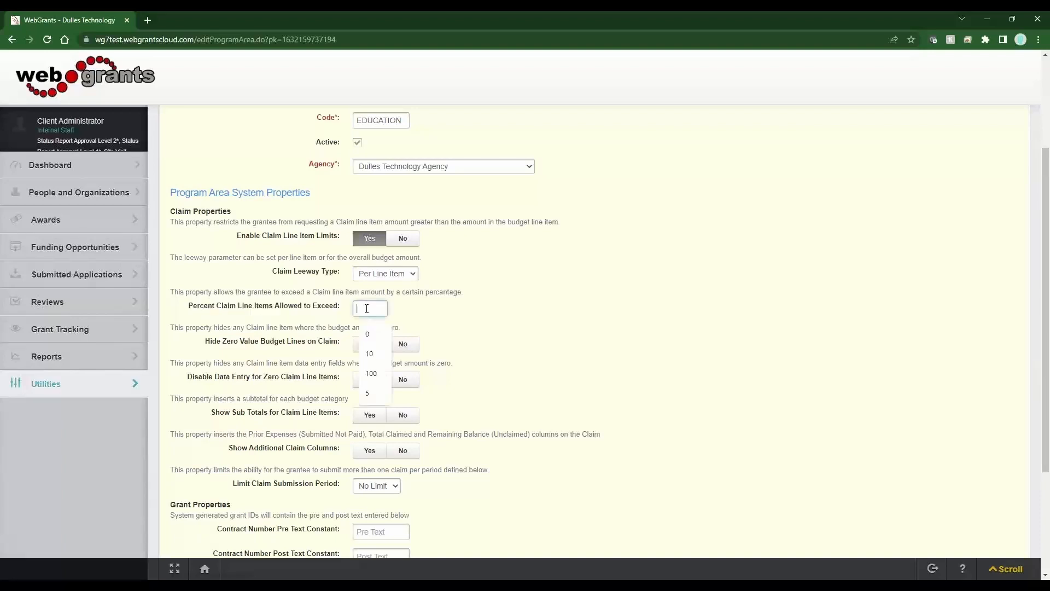
type("10")
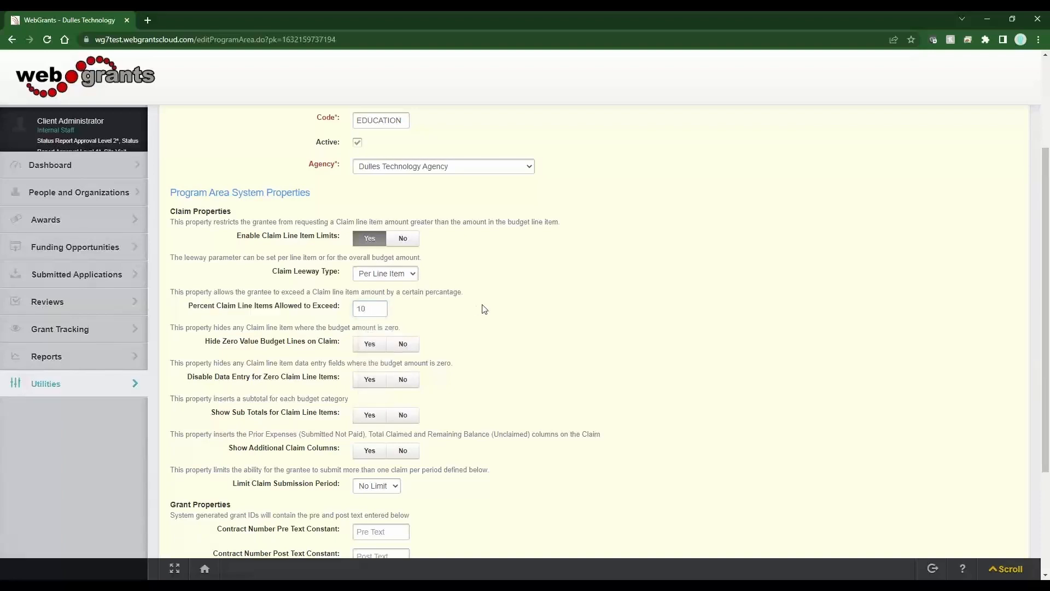
Set Enable Claim Line Item Limits to No and the percent allowed to exceed to 0.
left_click(403, 239)
left_click_drag(369, 313, 325, 314)
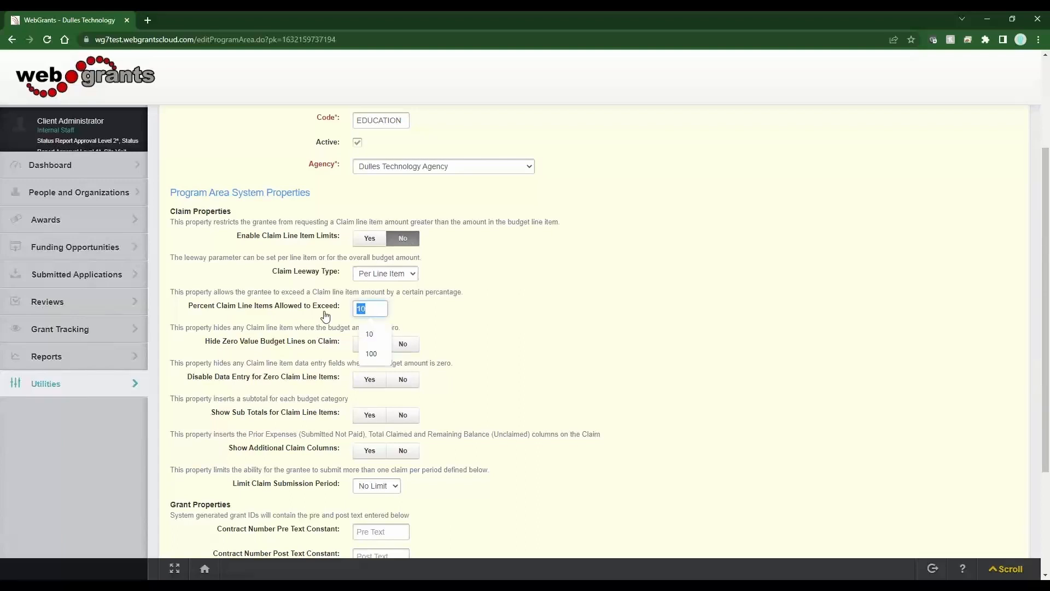
type("0")
left_click(437, 321)
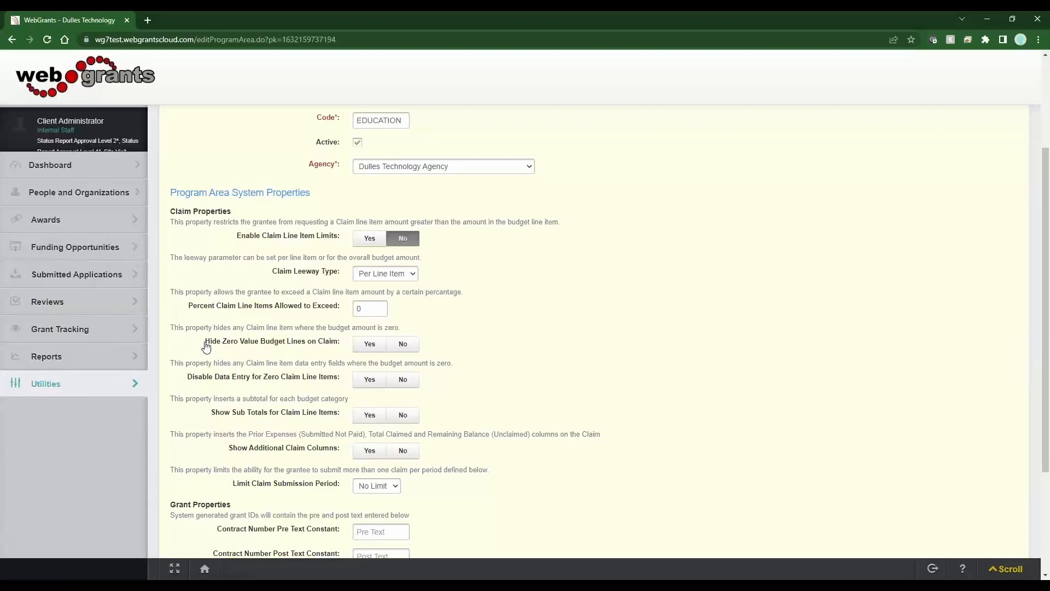
left_click_drag(206, 345, 247, 350)
left_click_drag(187, 378, 213, 384)
left_click(241, 357)
triple_click(239, 350)
left_click_drag(239, 349, 239, 345)
Set Enable Claim Line Item Limits to Yes and the percent claim line items allowed to exceed to 10.
left_click(364, 241)
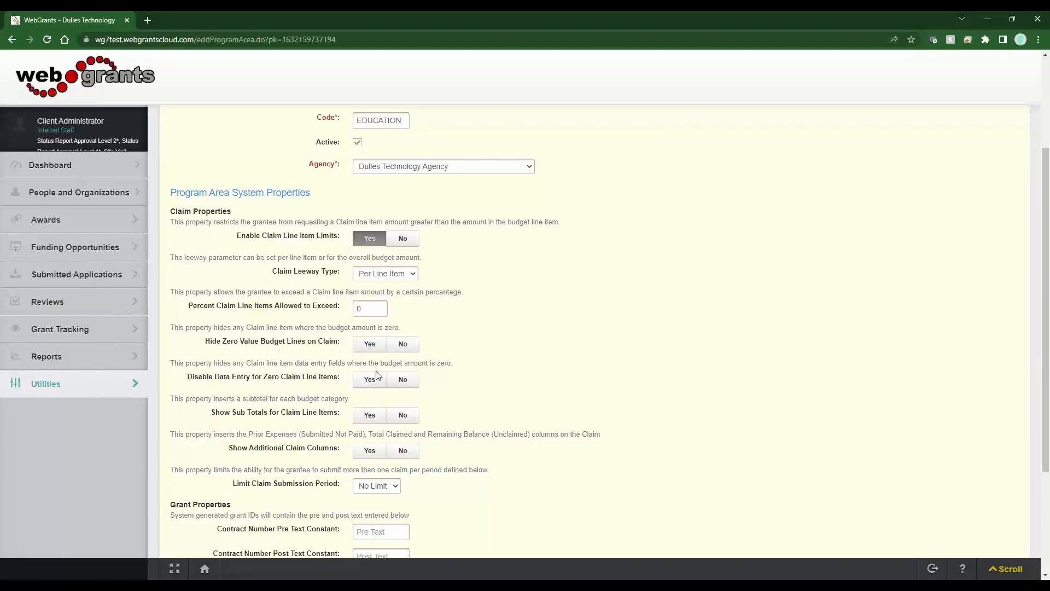
left_click(369, 312)
double_click(369, 312)
type("10")
left_click(422, 313)
Set Hide Zero Value Budget Lines on Claim to No and Disable Data Entry for Zero Claim Line Items to Yes.
left_click_drag(307, 342, 207, 350)
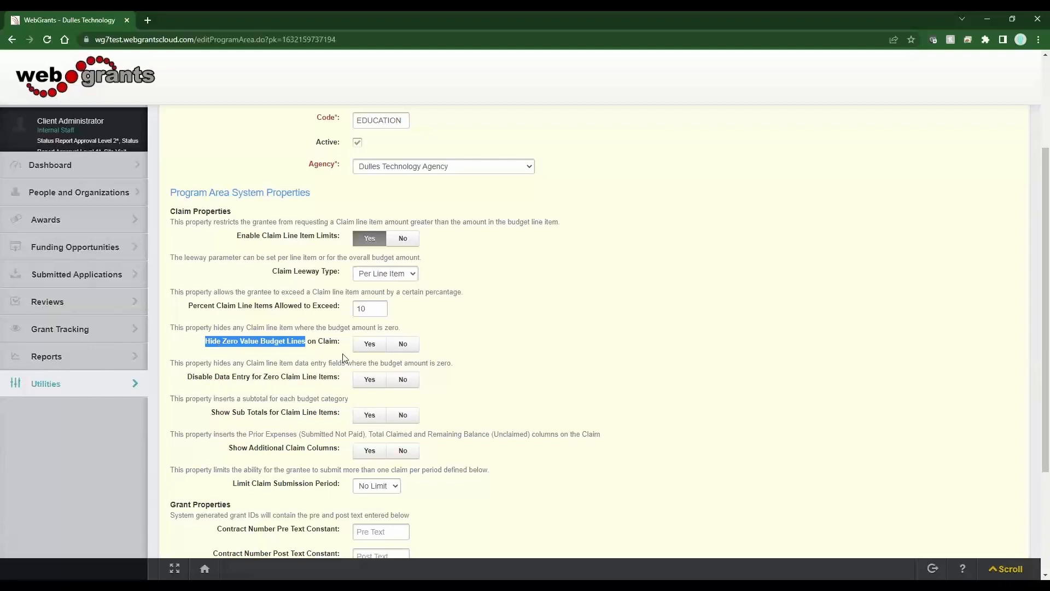
left_click(403, 343)
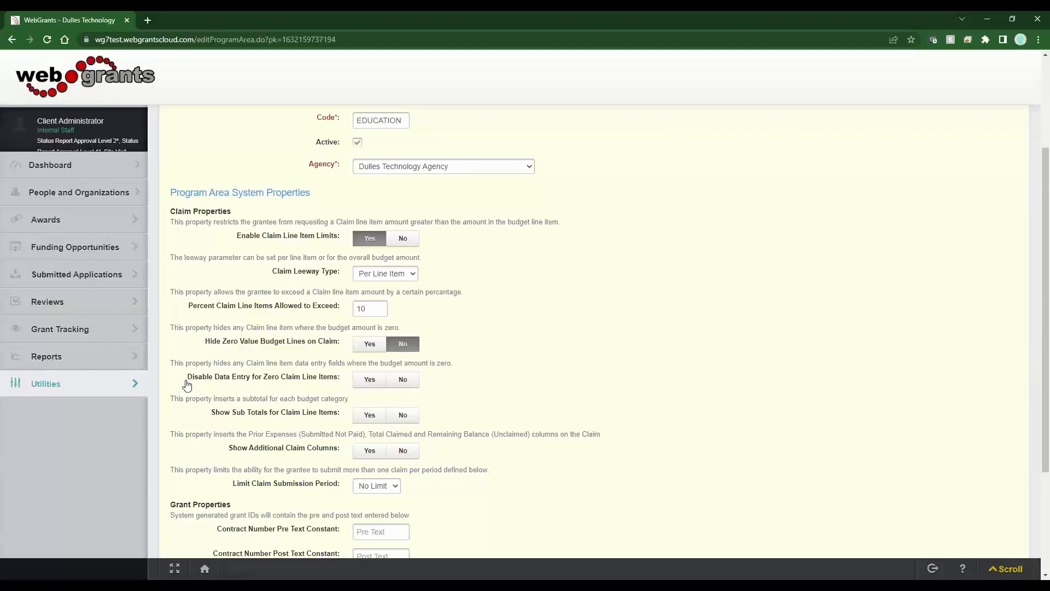
left_click_drag(186, 381, 236, 383)
left_click(365, 379)
Set the Claim Leeway Type to Total Budget, keeping the 10 percent allowance.
double_click(361, 308)
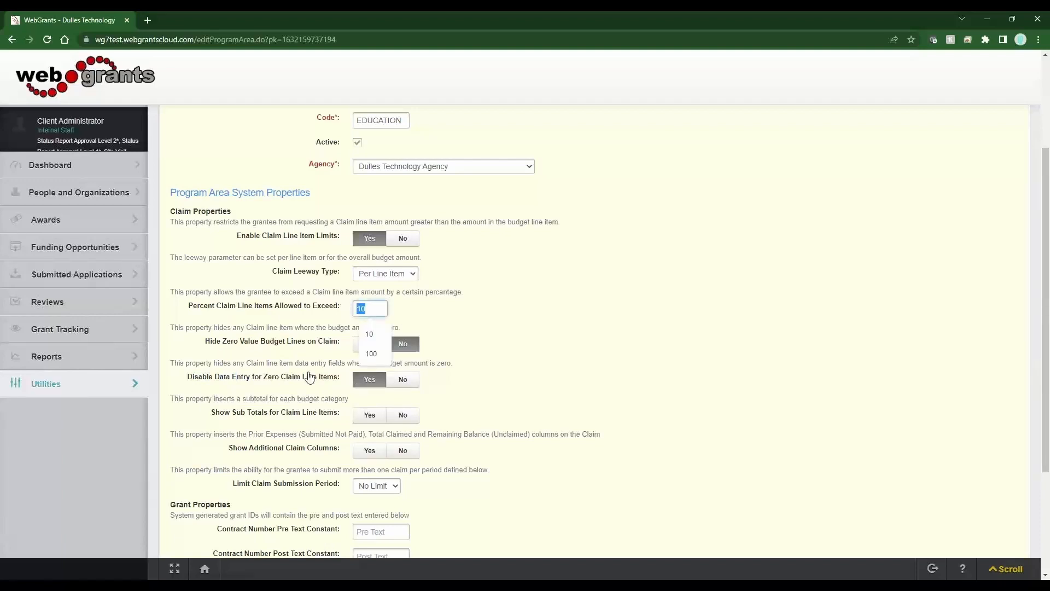
left_click(408, 274)
left_click(401, 298)
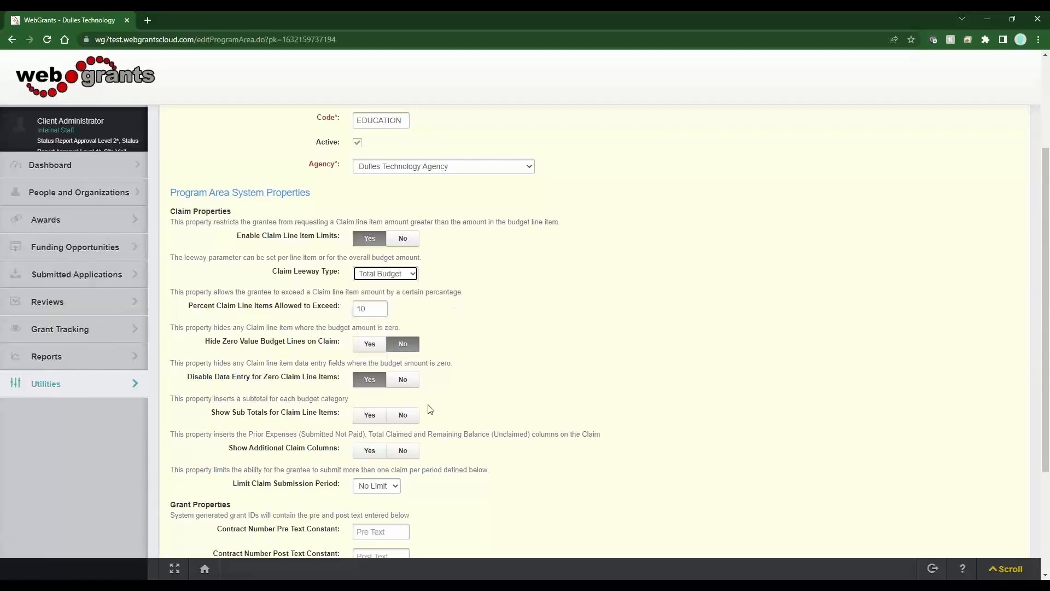
left_click(454, 310)
Switch Disable Data Entry for Zero Claim Line Items to No and back to Yes.
left_click_drag(187, 379, 242, 379)
left_click(402, 379)
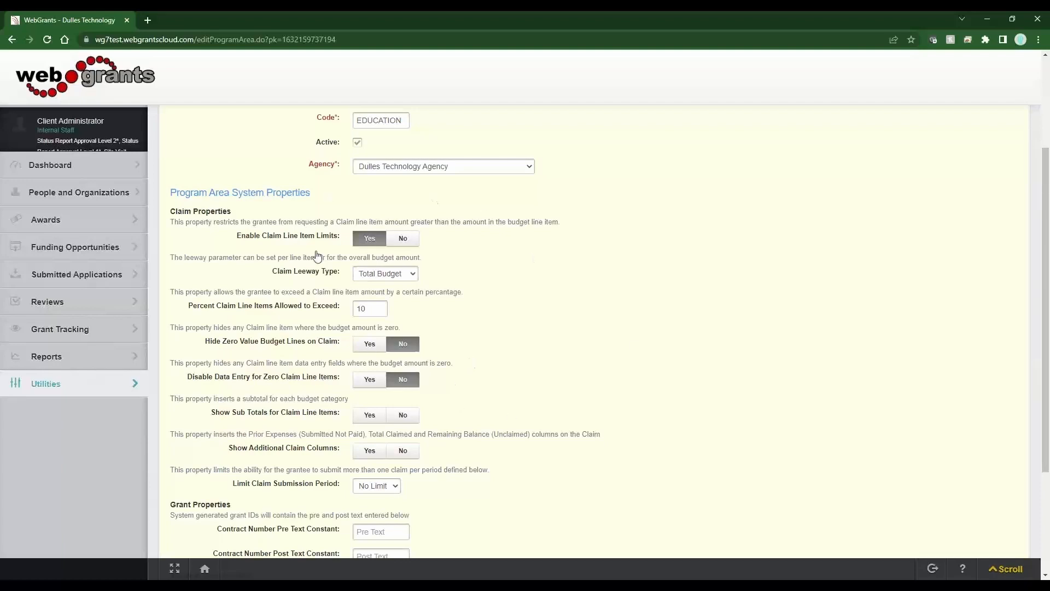
left_click(369, 384)
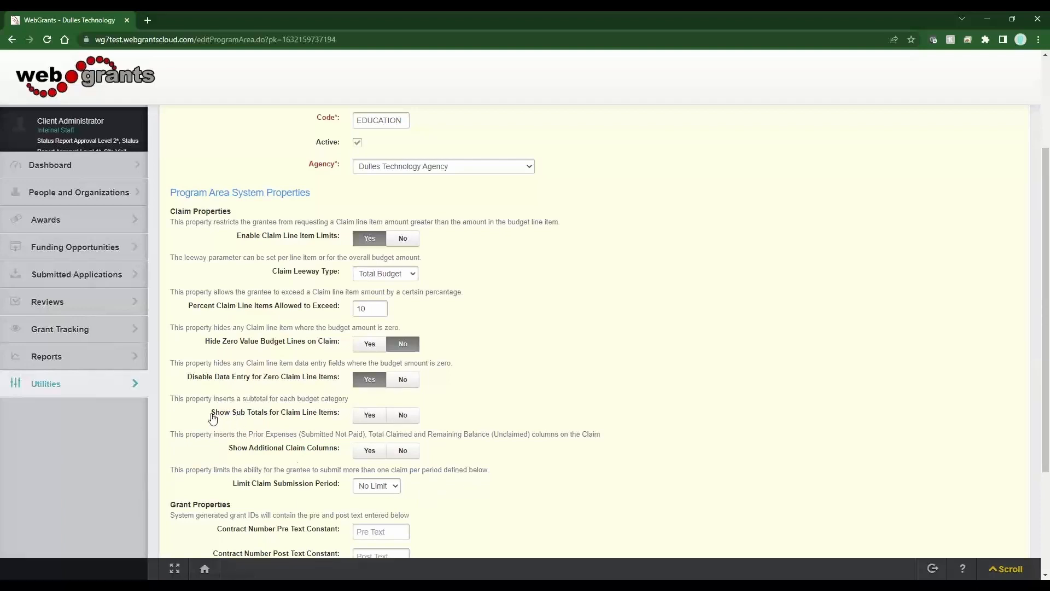
Set both Show Sub Totals for Claim Line Items and Show Additional Claim Columns to Yes.
left_click_drag(212, 419, 339, 420)
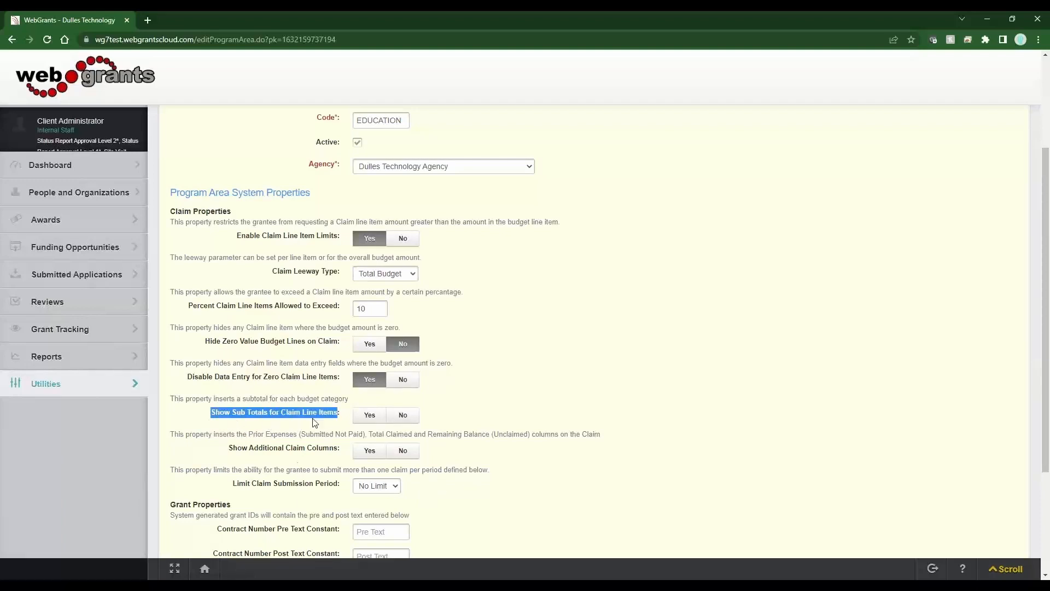
left_click(368, 416)
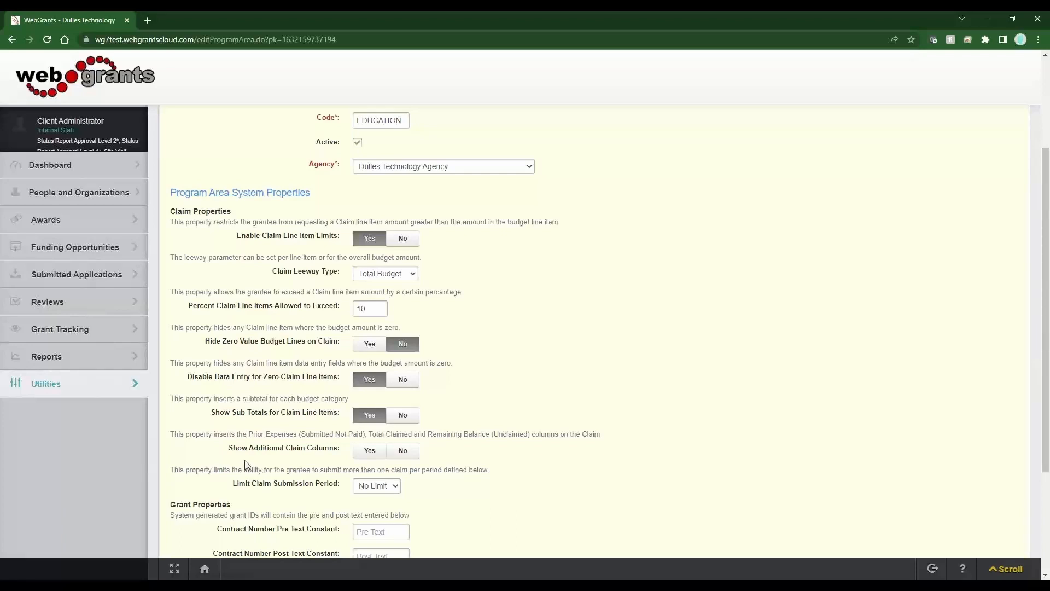
triple_click(264, 453)
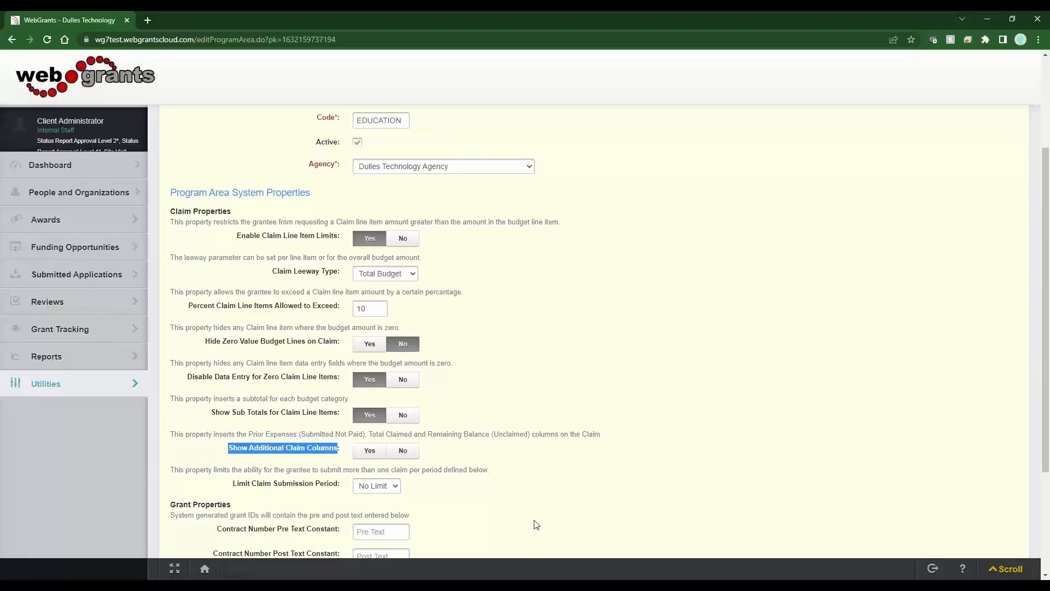
left_click(371, 451)
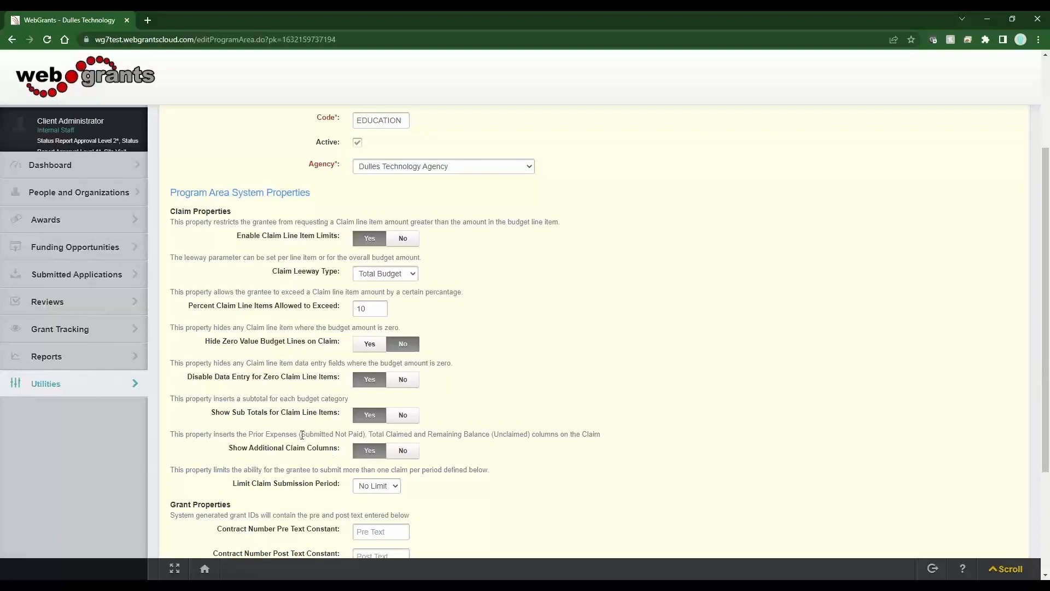
left_click_drag(302, 435, 365, 436)
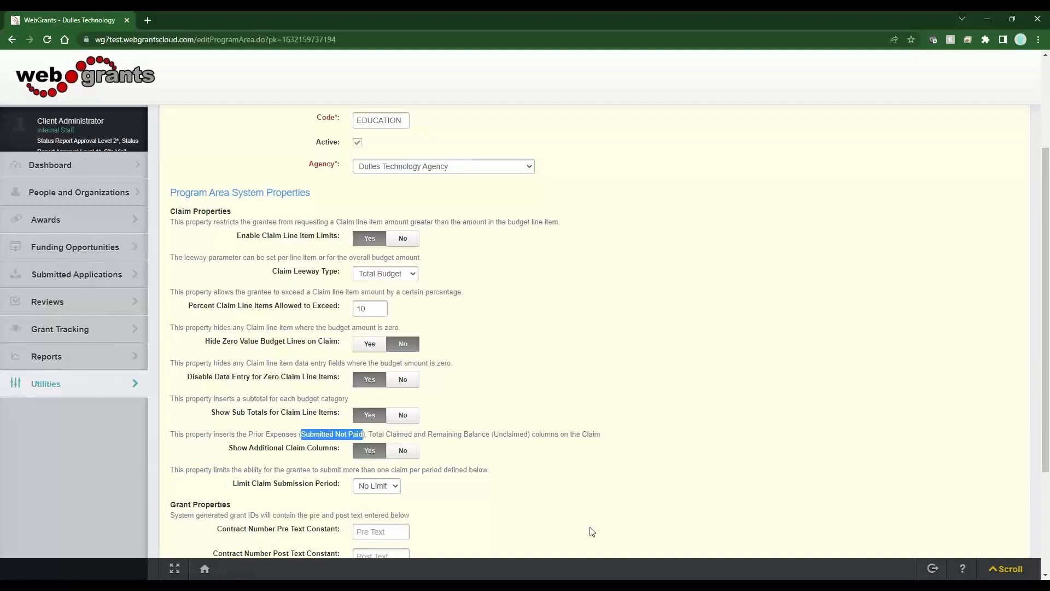
Set the Limit Claim Submission Period to Month and return it to No Limit.
scroll(584, 361, "down", 3)
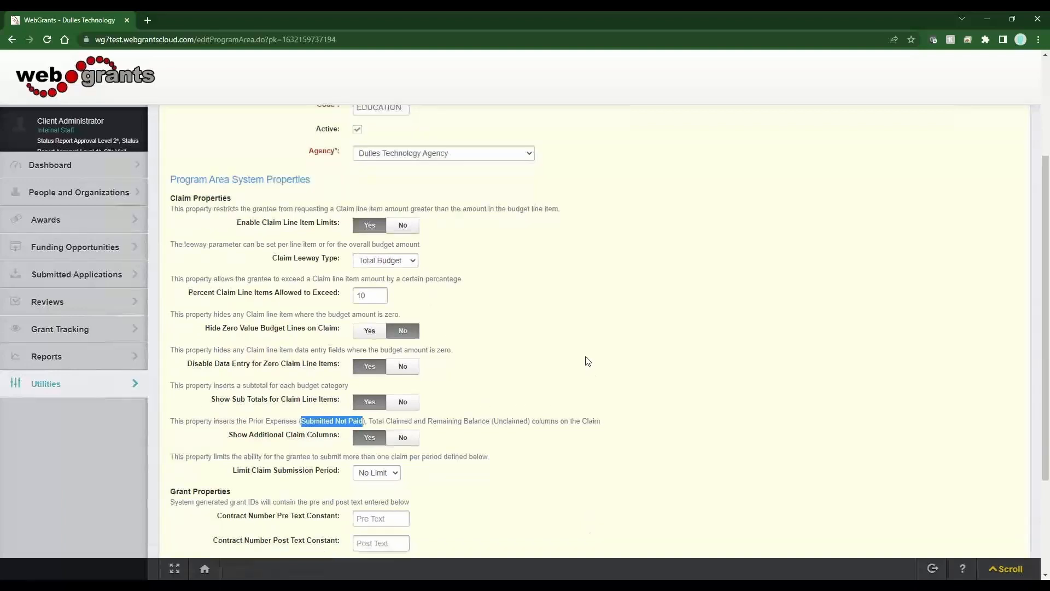
left_click_drag(232, 338, 345, 342)
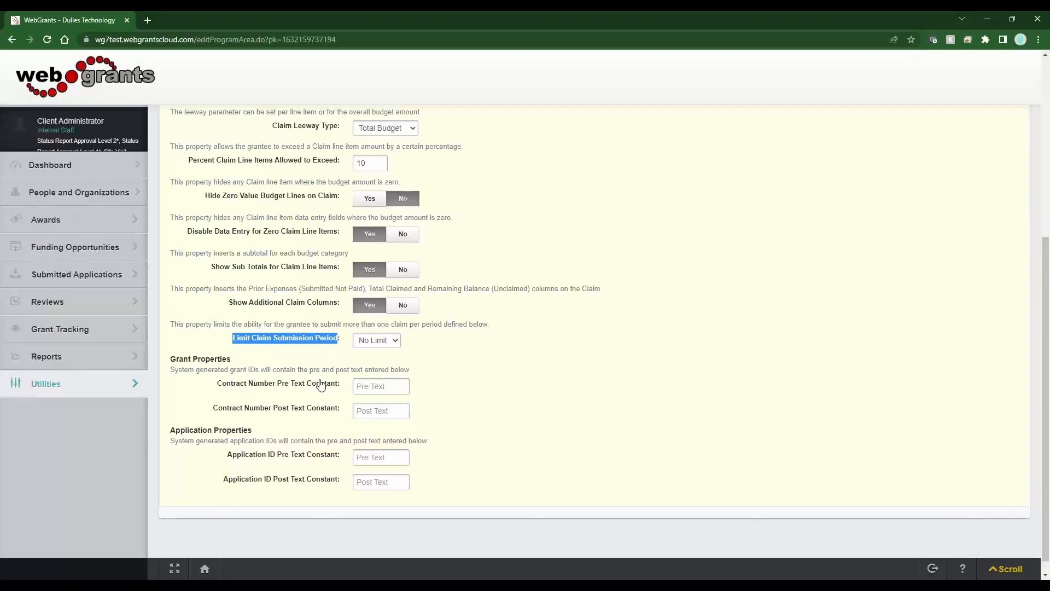
left_click(377, 340)
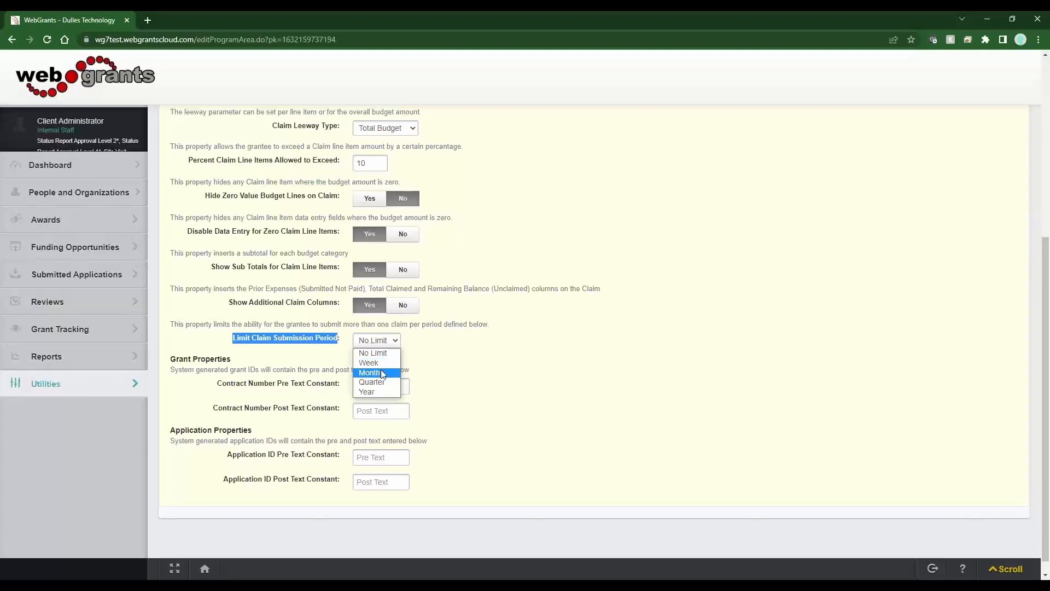
left_click(381, 370)
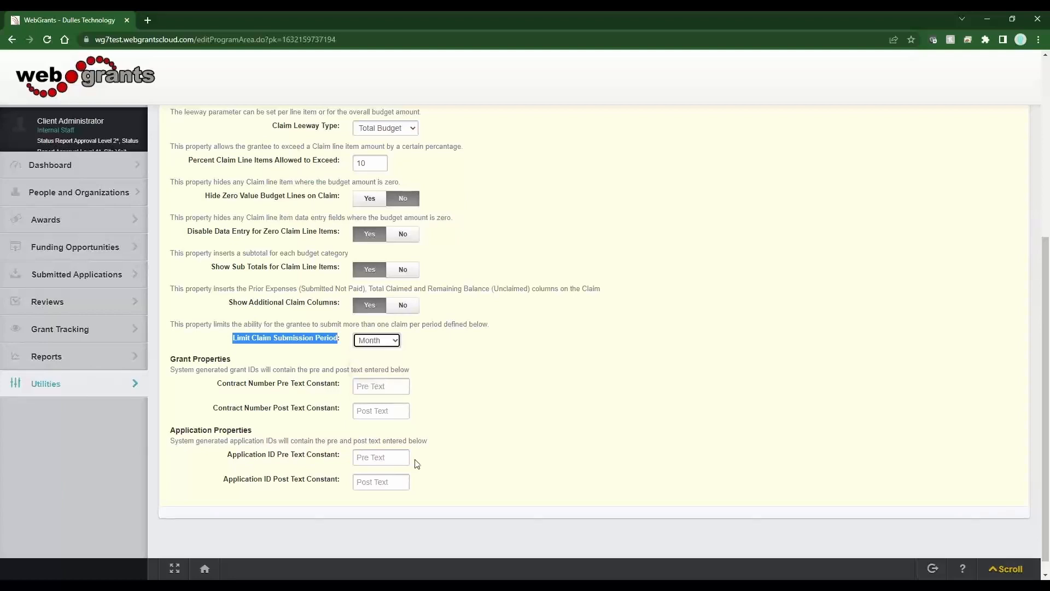
left_click(381, 345)
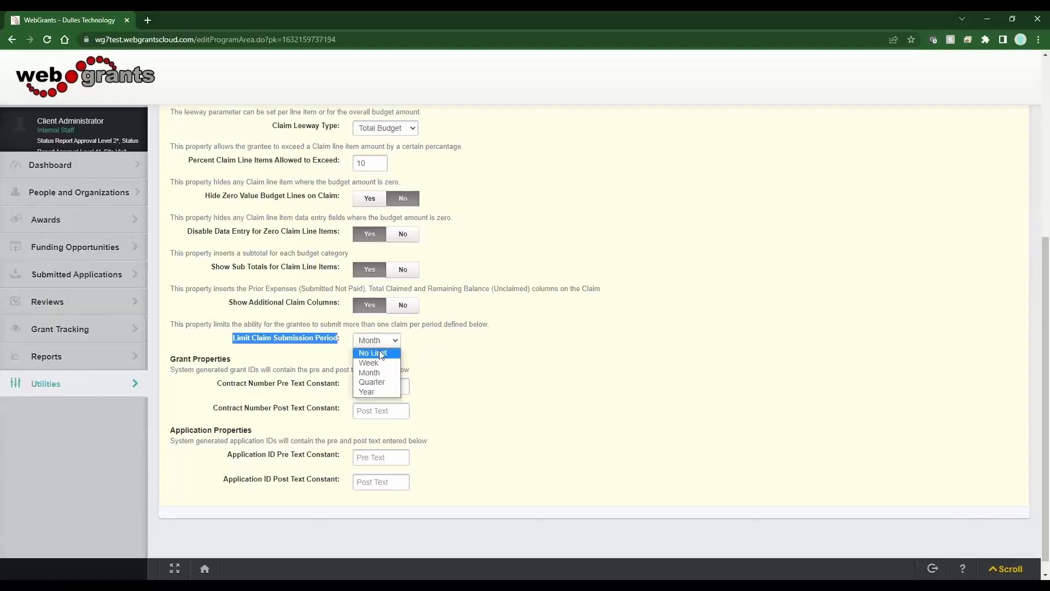
left_click(377, 354)
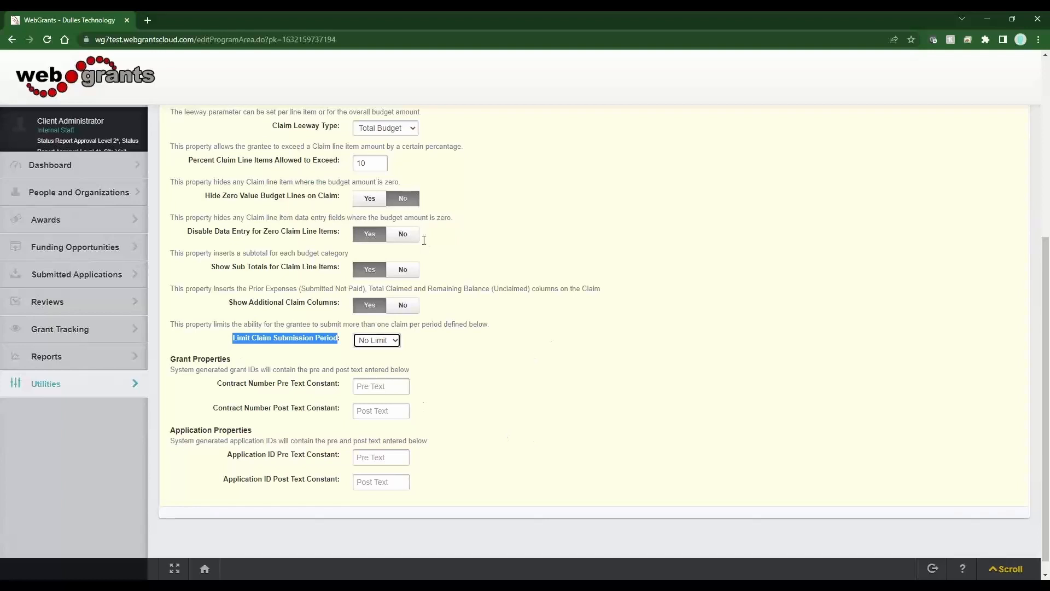
left_click(435, 379)
Examine the Grant Properties and Application Properties sections, including the pre and post text constants for contract numbers.
scroll(446, 414, "down", 1)
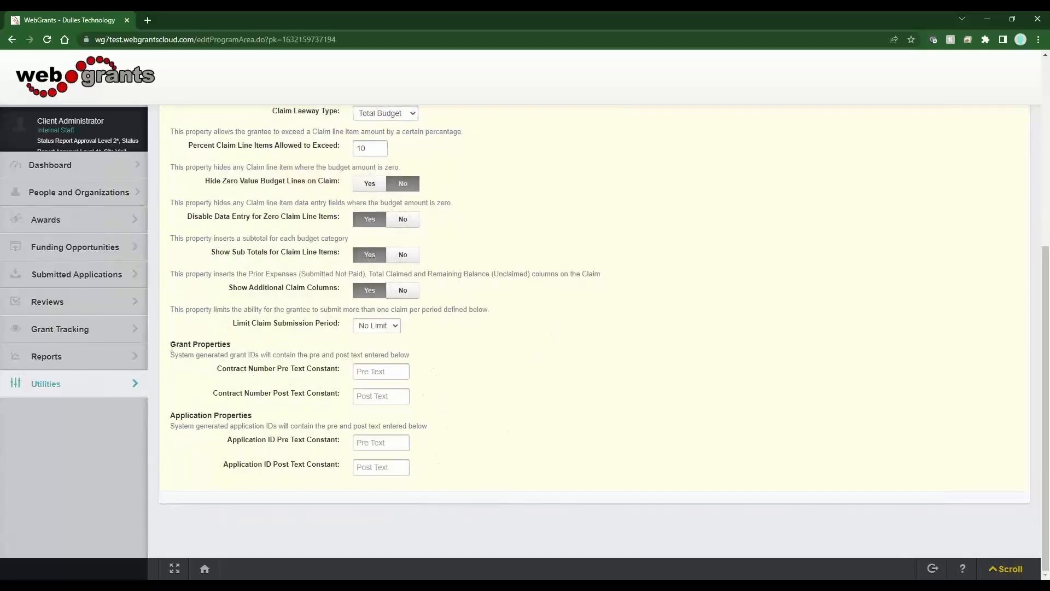
left_click_drag(171, 346, 229, 348)
left_click_drag(170, 415, 267, 420)
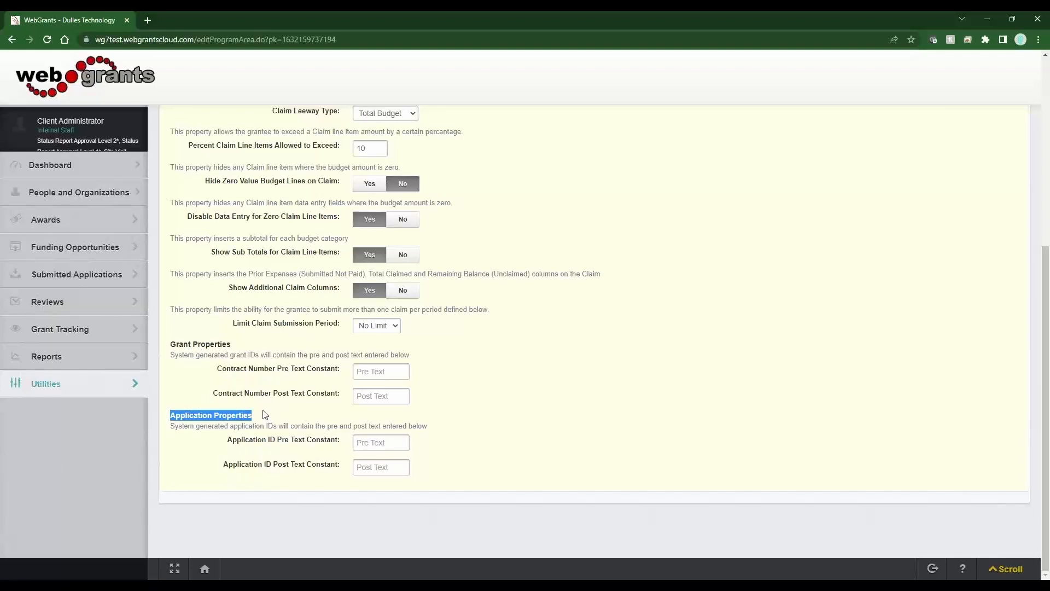
left_click(264, 414)
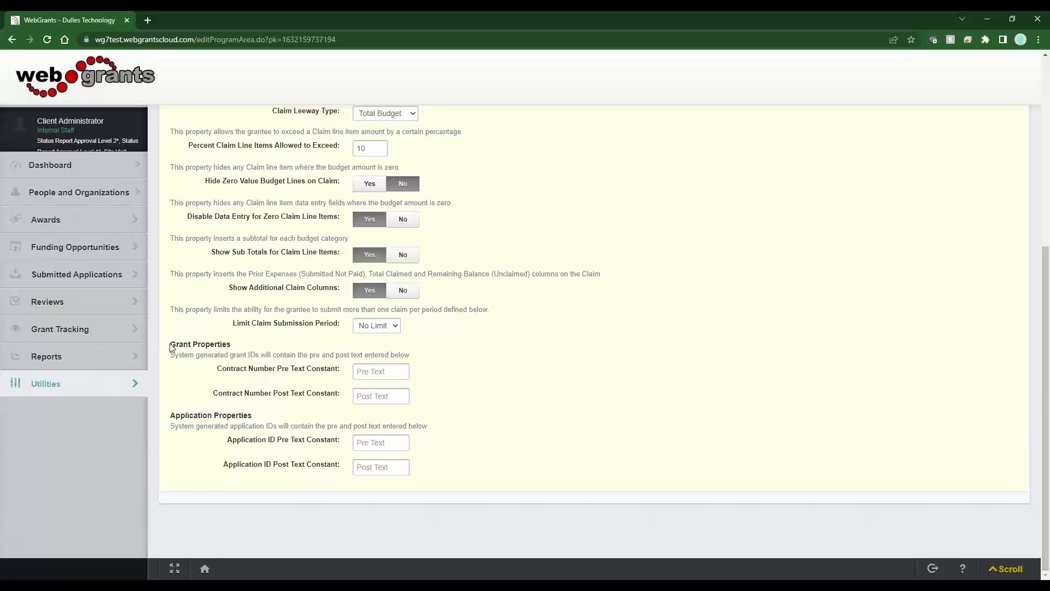
left_click_drag(170, 348, 230, 345)
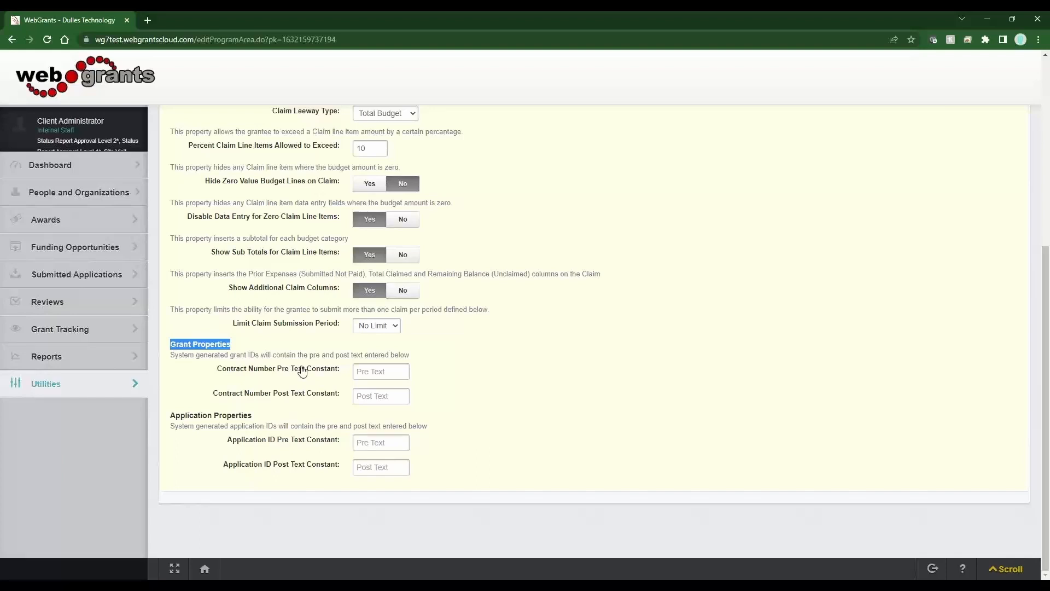
left_click_drag(305, 370, 275, 400)
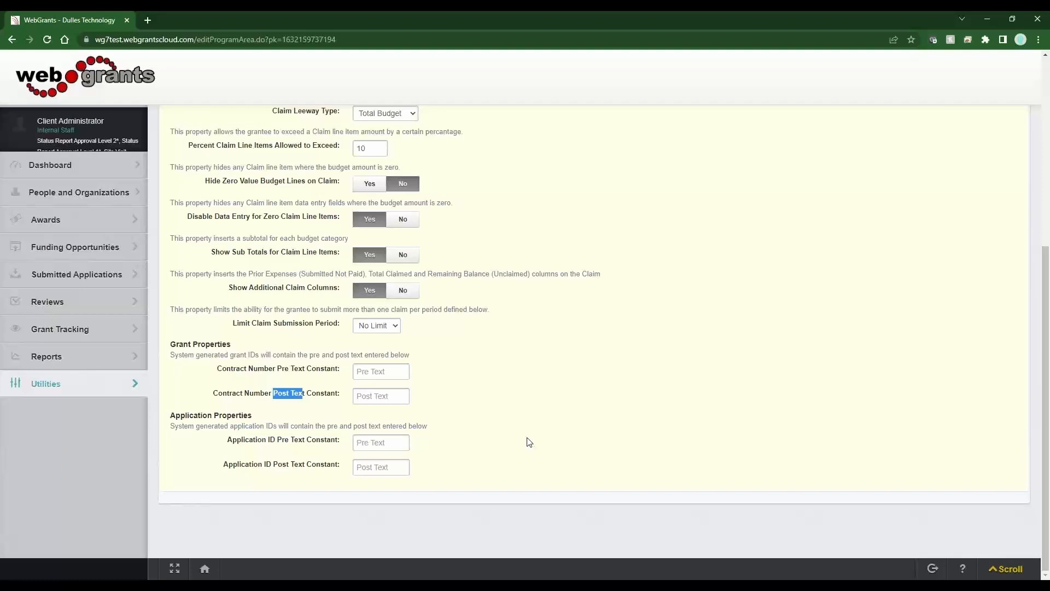
scroll(530, 442, "up", 5)
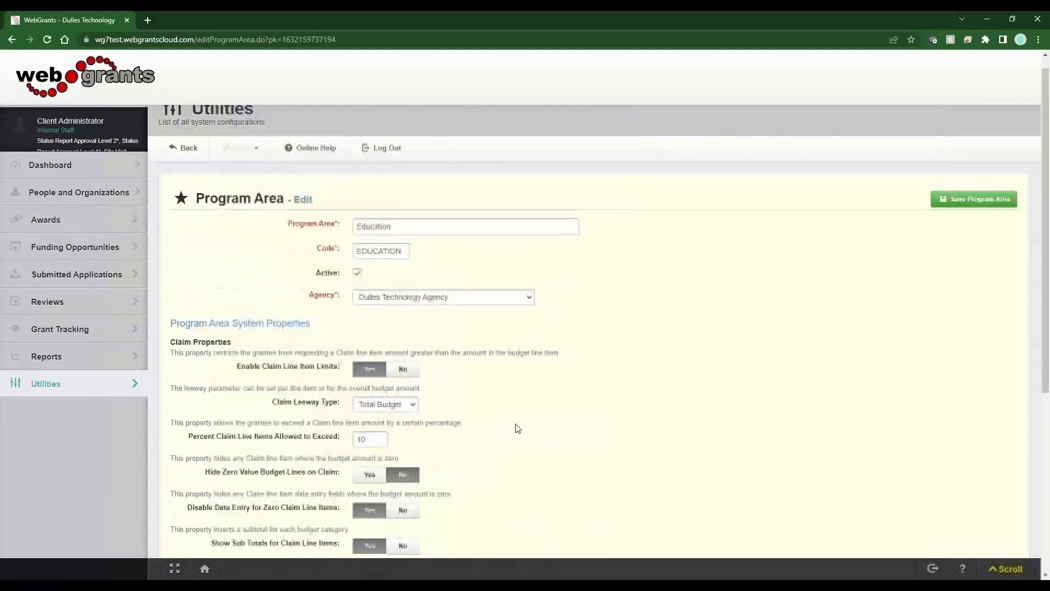
scroll(476, 380, "down", 5)
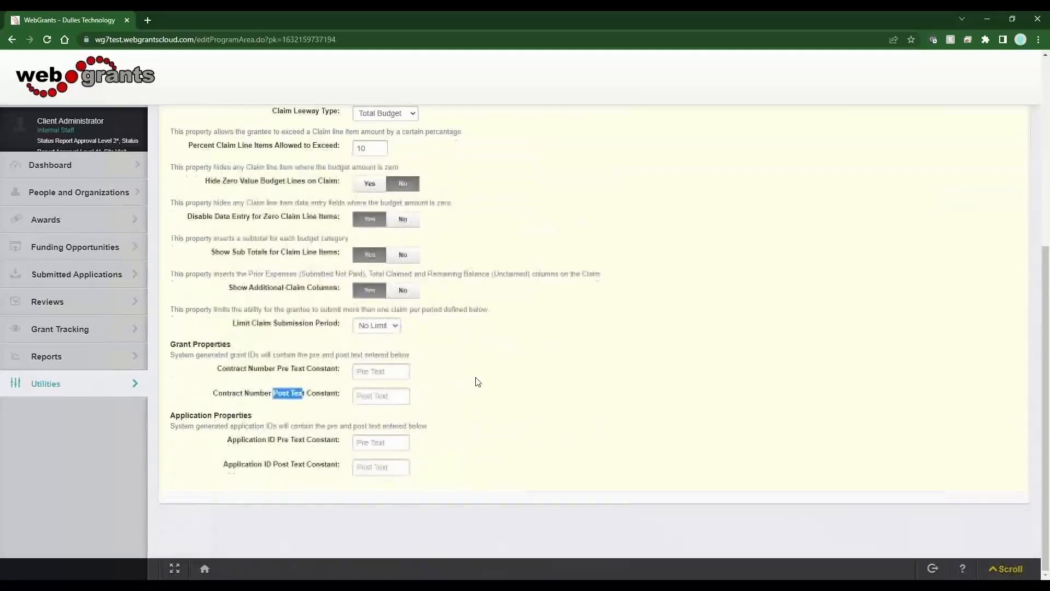
Enter ED- as the Contract Number Pre Text Constant and -FY23 as the Contract Number Post Text Constant.
left_click(359, 372)
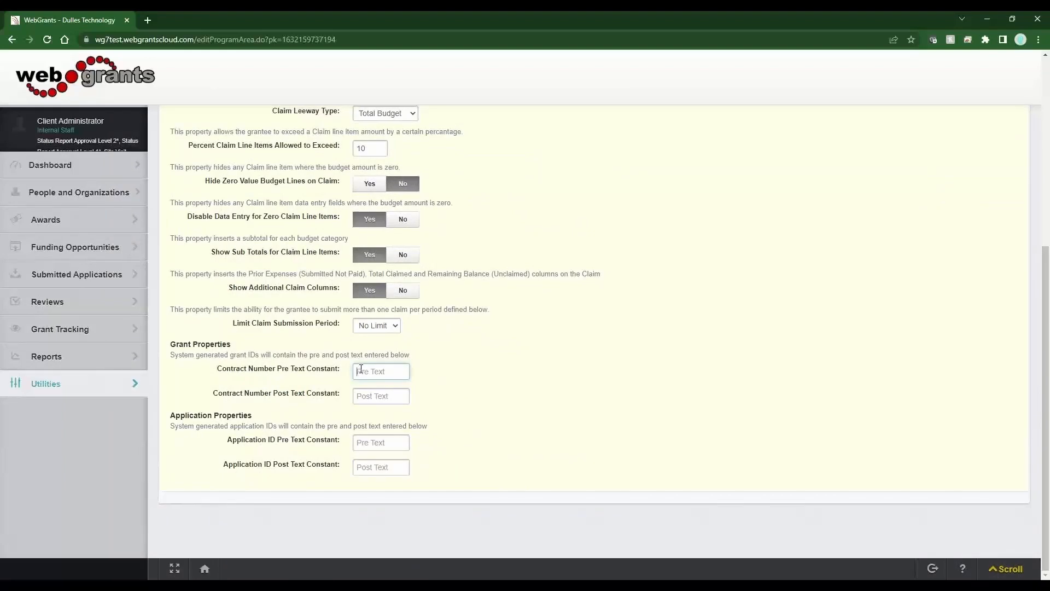
type("ED-")
left_click(379, 395)
type("-FY23")
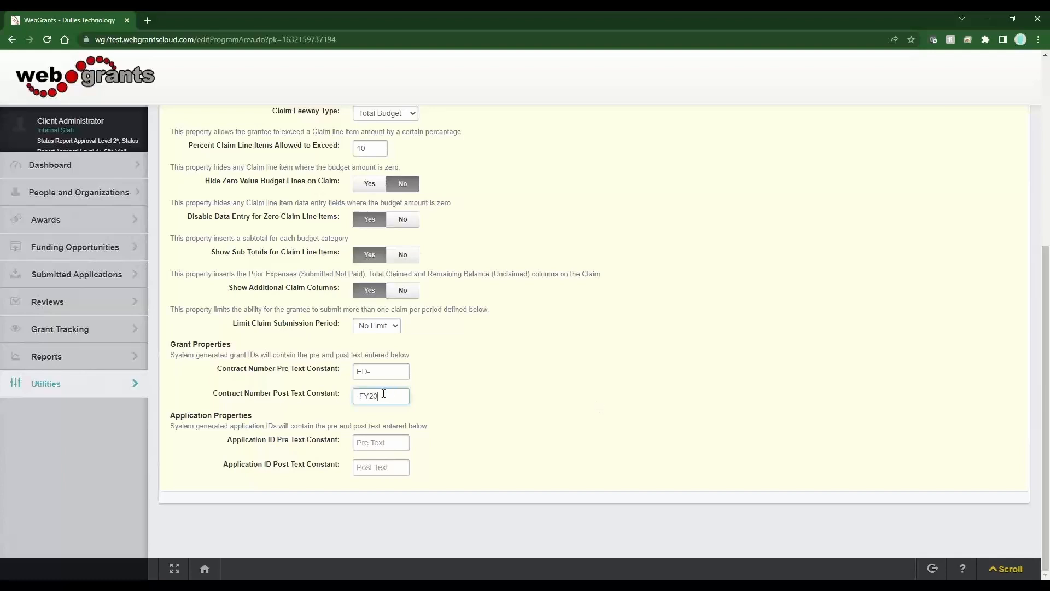
type("4")
Clear the Contract Number Post Text Constant and Pre Text Constant so both are blank.
left_click_drag(395, 402, 335, 396)
key("BackSpace")
double_click(385, 373)
key("BackSpace")
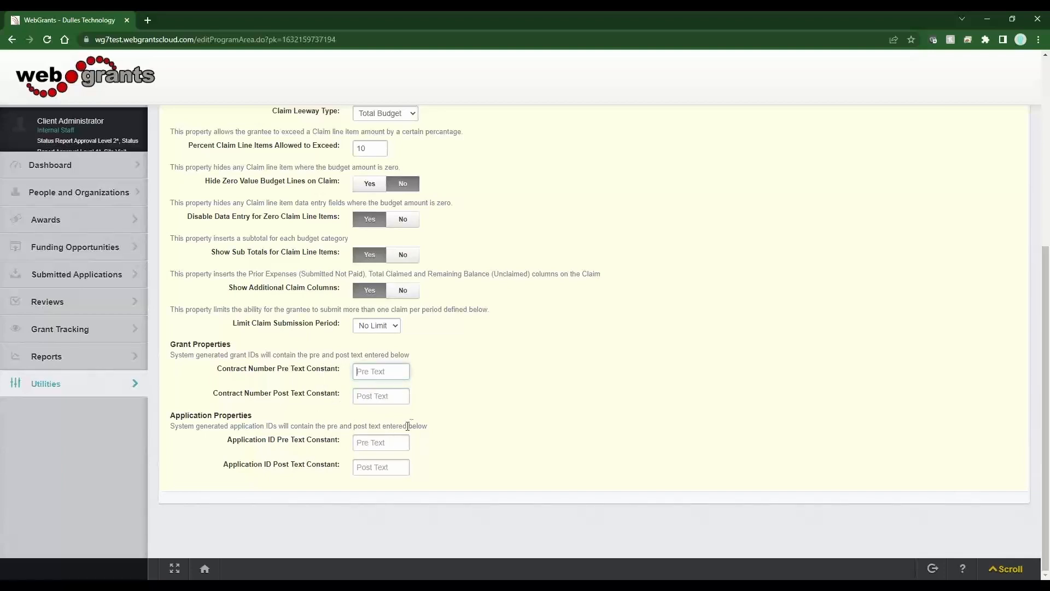
Review the Application ID Pre Text Constant, and switch Disable Data Entry for Zero Claim Line Items to No and back to Yes.
left_click_drag(236, 444, 295, 443)
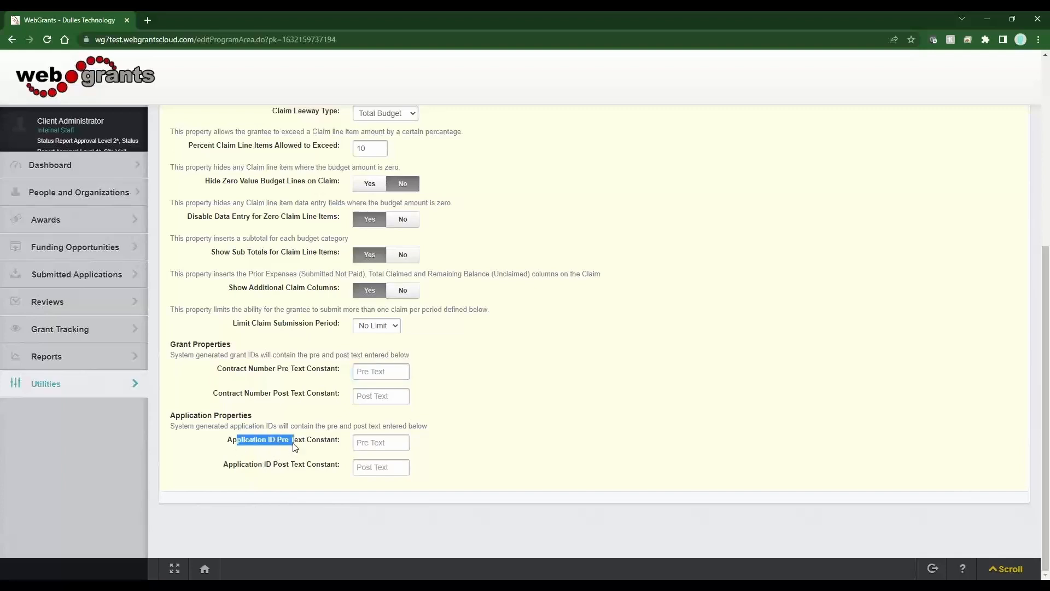
left_click(476, 468)
scroll(465, 450, "up", 3)
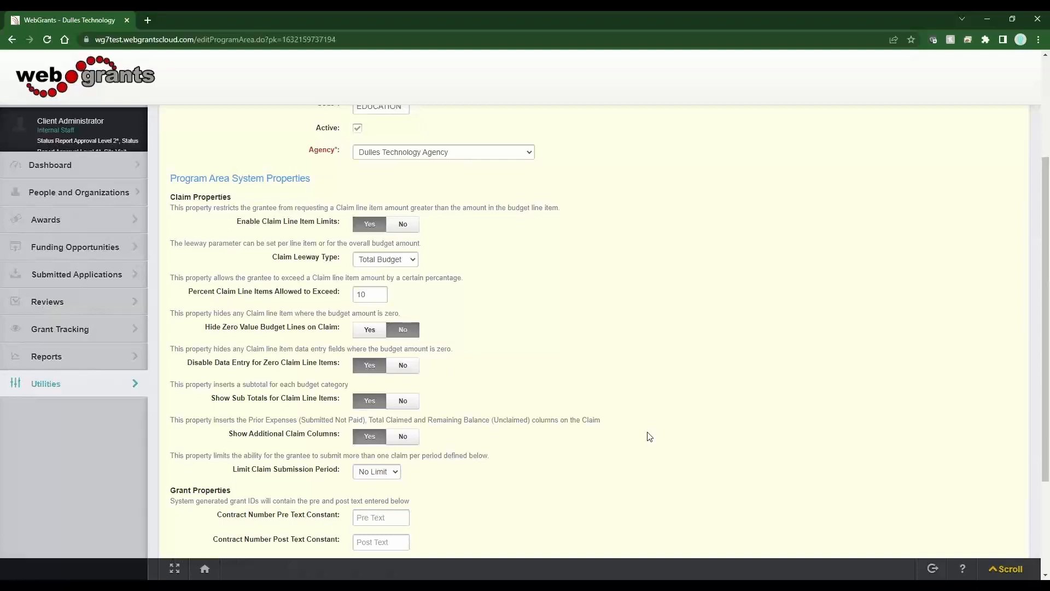
left_click(409, 370)
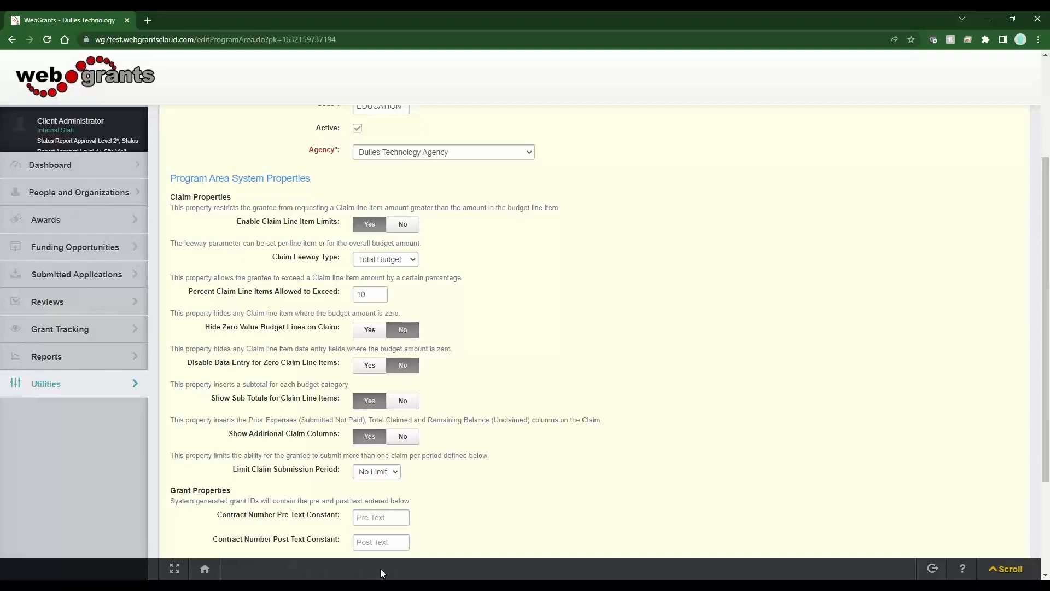
left_click(374, 366)
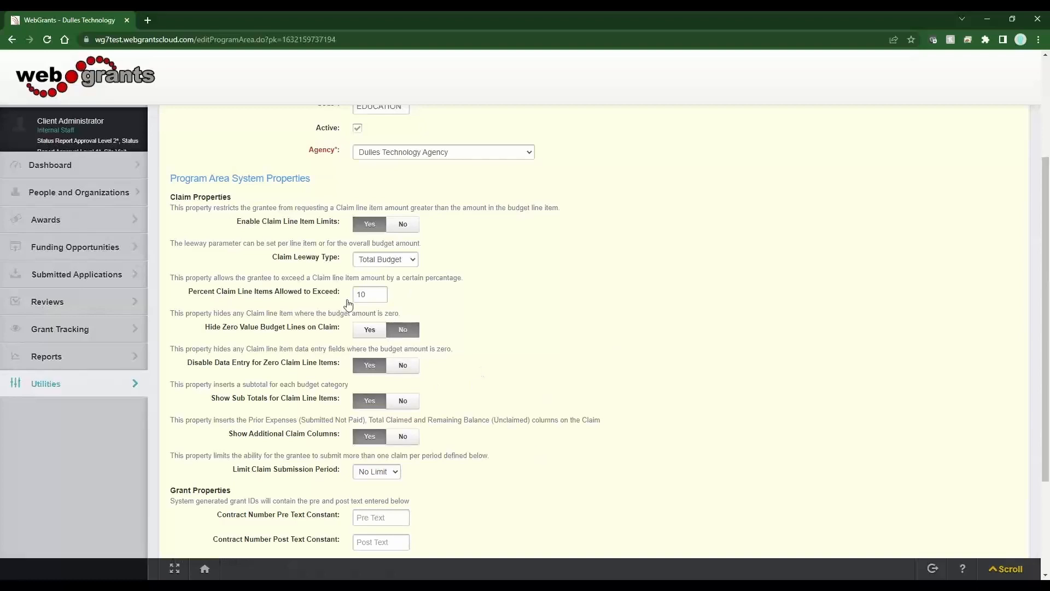
scroll(514, 451, "up", 3)
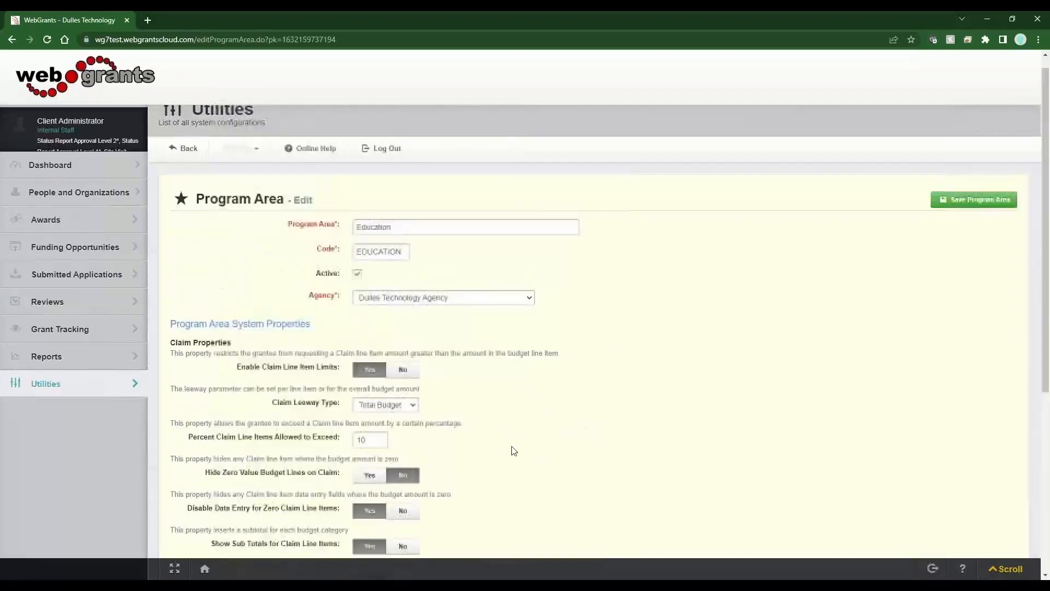